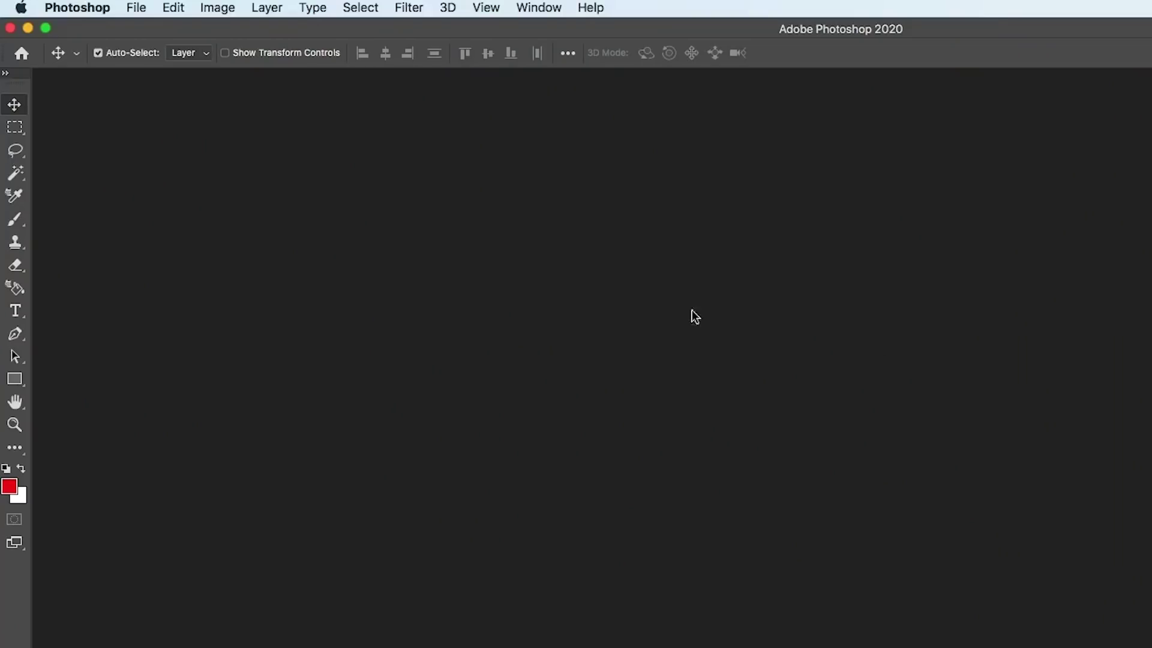
Step: Open the raw staircase photo _64A9958.dng from the _new transfer folder into Camera Raw
{"action": "left_click", "coordinate": [139, 7]}
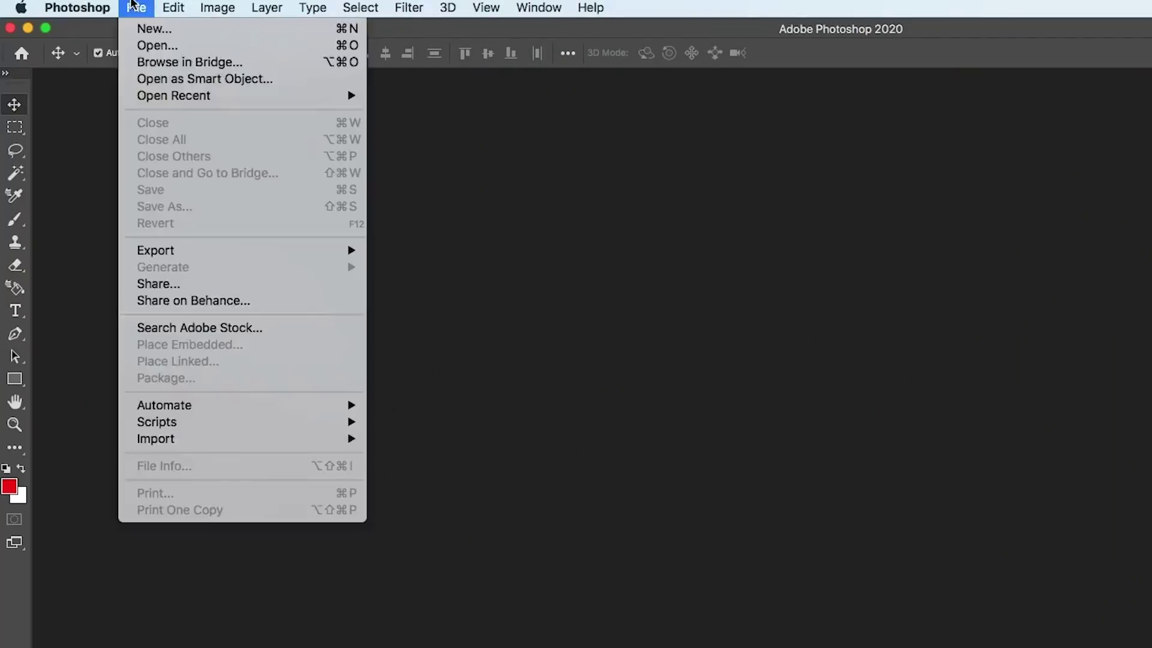
{"action": "left_click", "coordinate": [145, 47]}
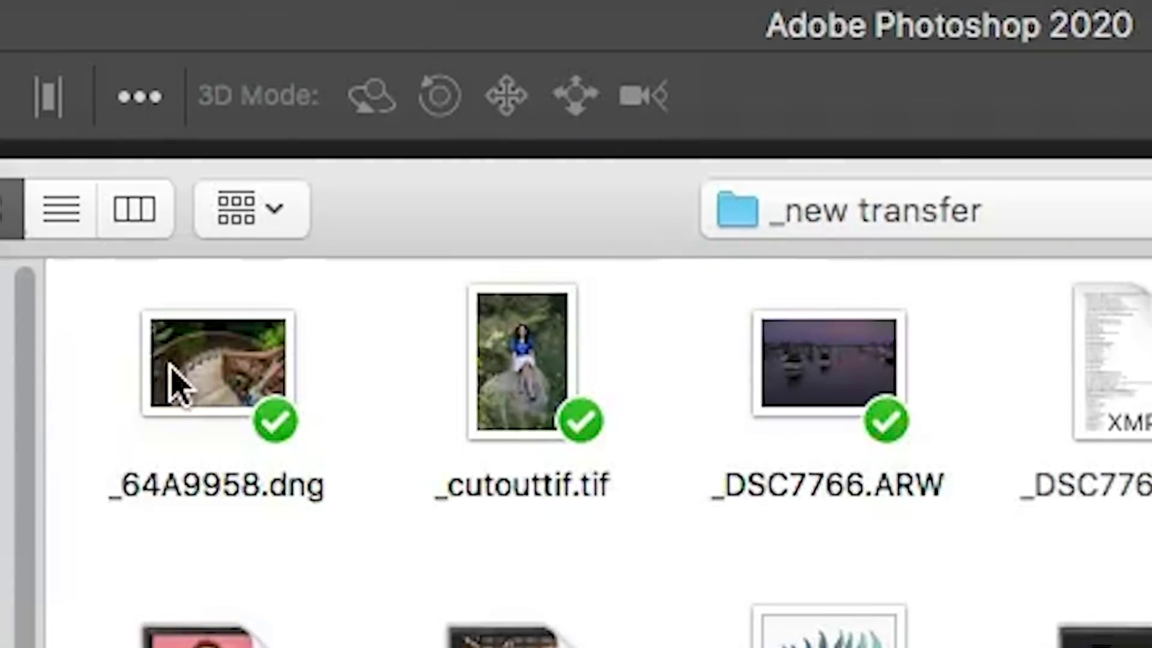
{"action": "left_click", "coordinate": [178, 384]}
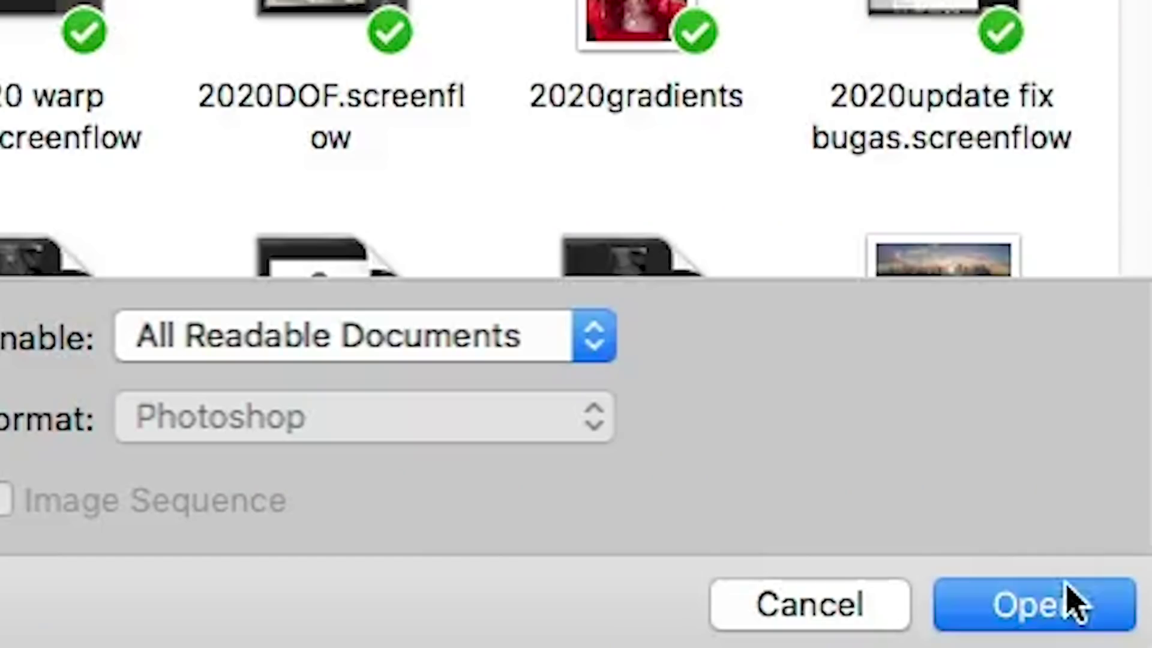
{"action": "left_click", "coordinate": [1070, 603]}
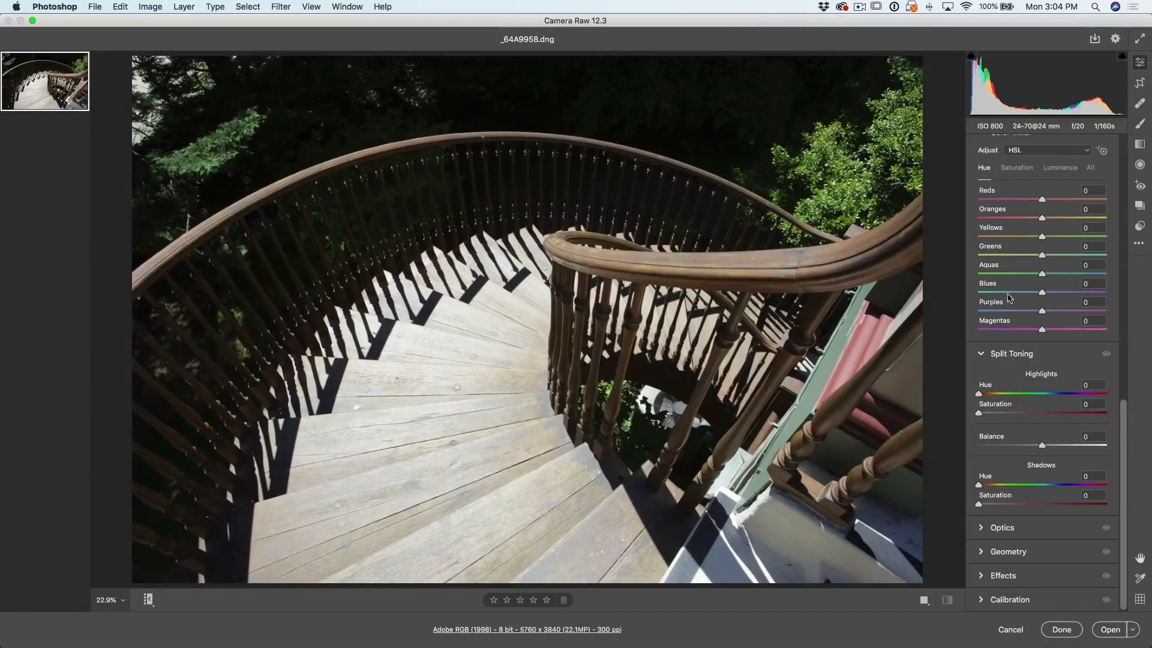
Step: Set Highlights to -23 and Texture to +24, then open the photo as a smart object
{"action": "left_click_drag", "start_coordinate": [1124, 417], "coordinate": [1142, 139]}
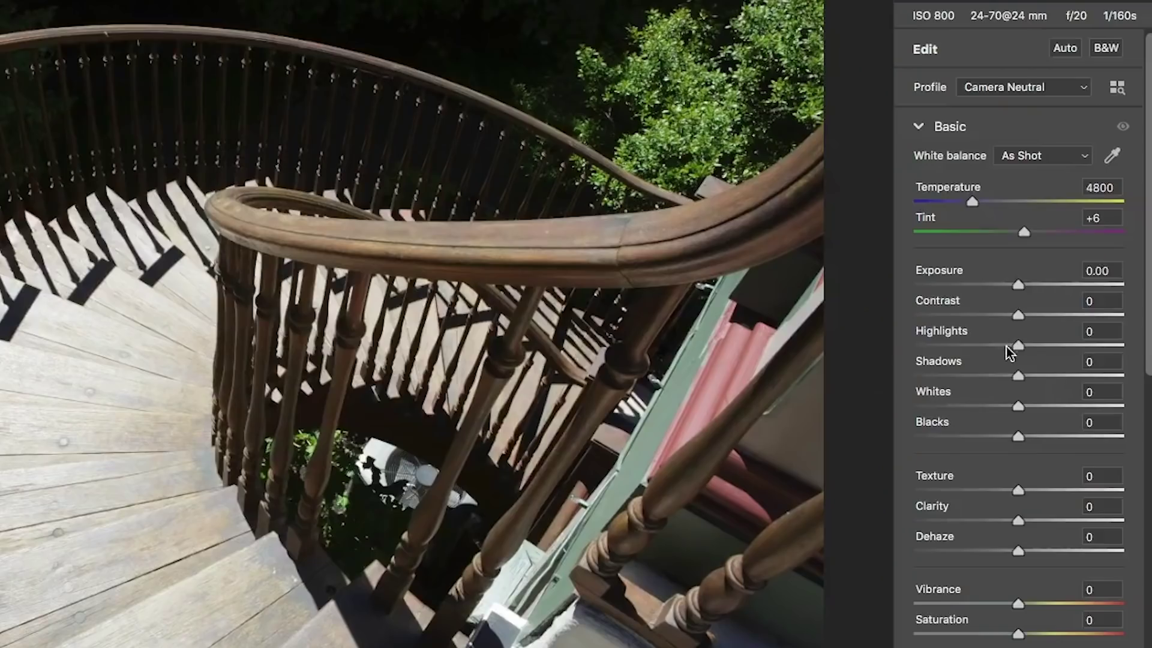
{"action": "left_click_drag", "start_coordinate": [1042, 328], "coordinate": [932, 345]}
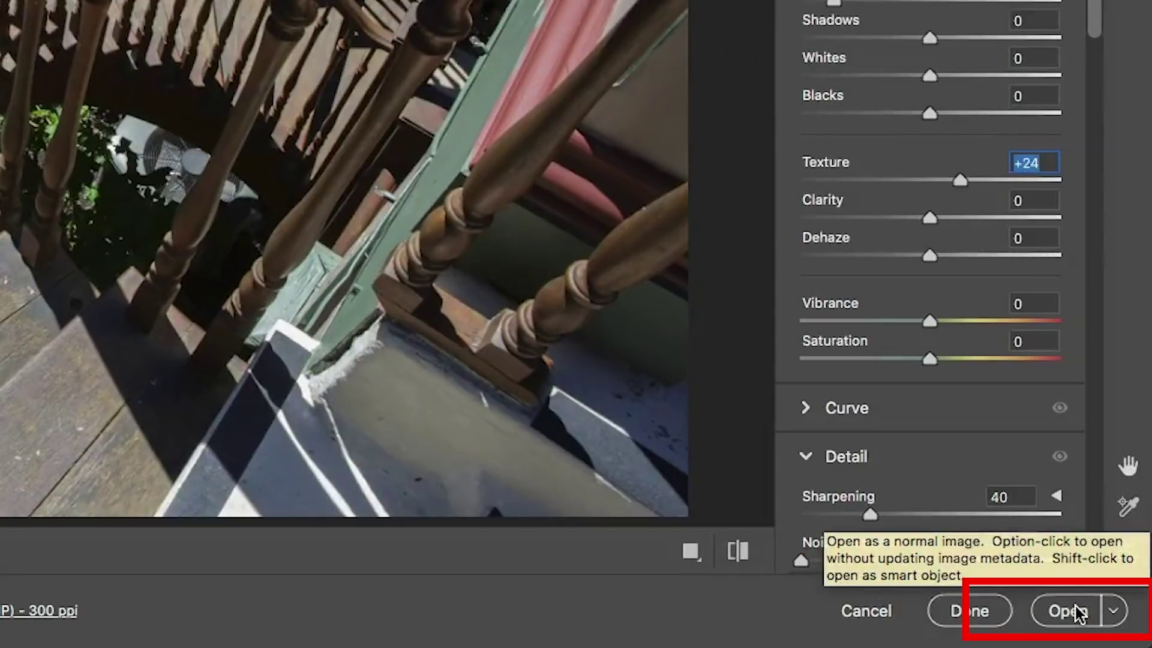
{"action": "key", "text": "shift"}
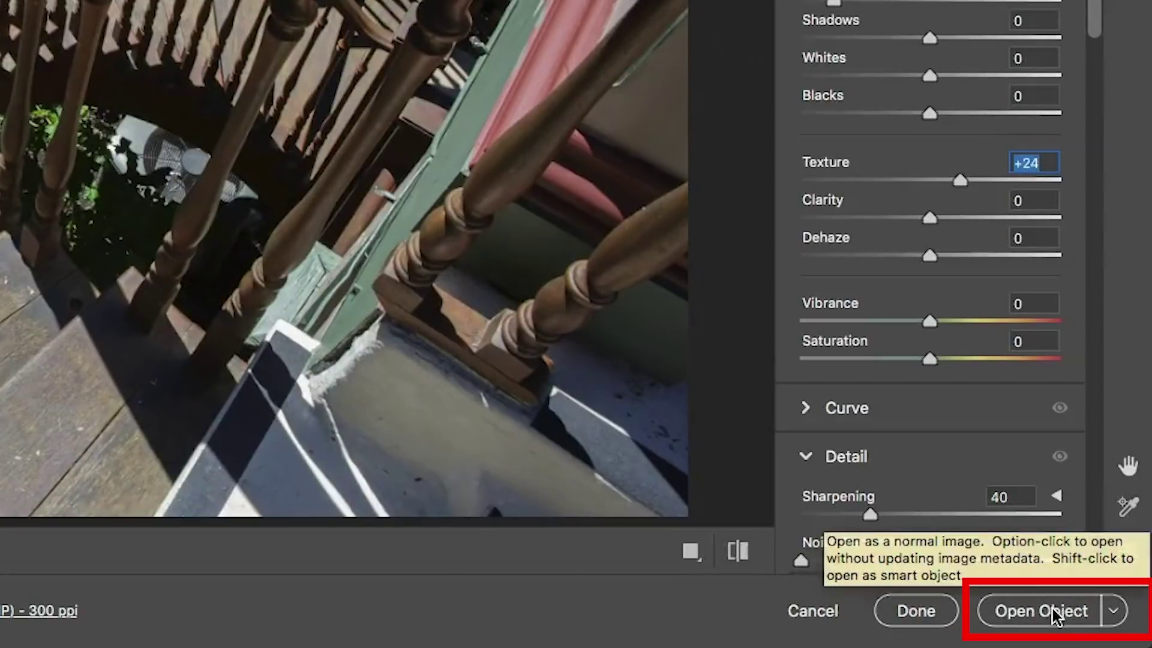
{"action": "left_click", "coordinate": [1052, 608], "text": "shift"}
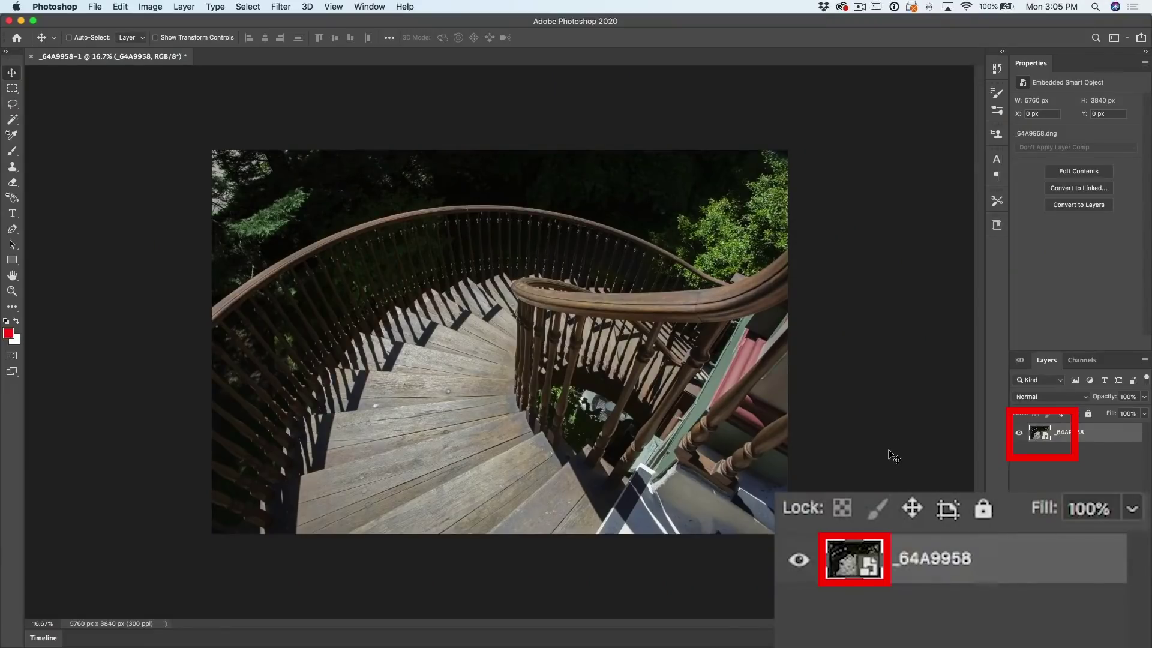
Step: Fit the photo to the window and duplicate the _64A9958 layer as _64A9958 copy
{"action": "key", "text": "super+0"}
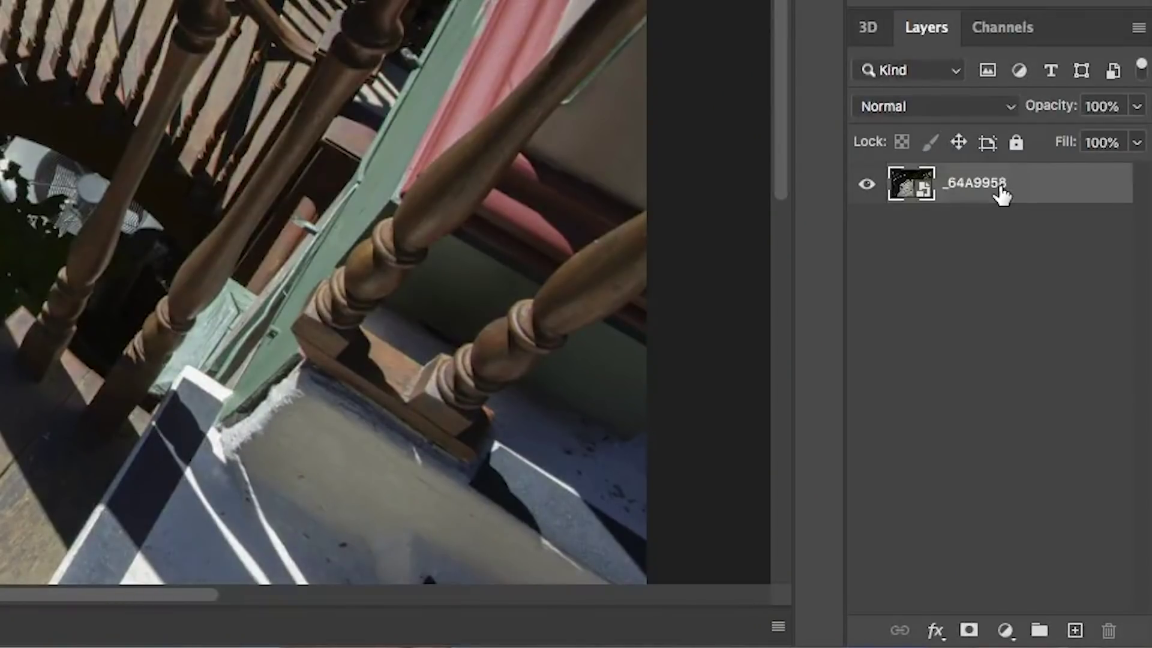
{"action": "left_click_drag", "start_coordinate": [1001, 194], "coordinate": [1075, 629]}
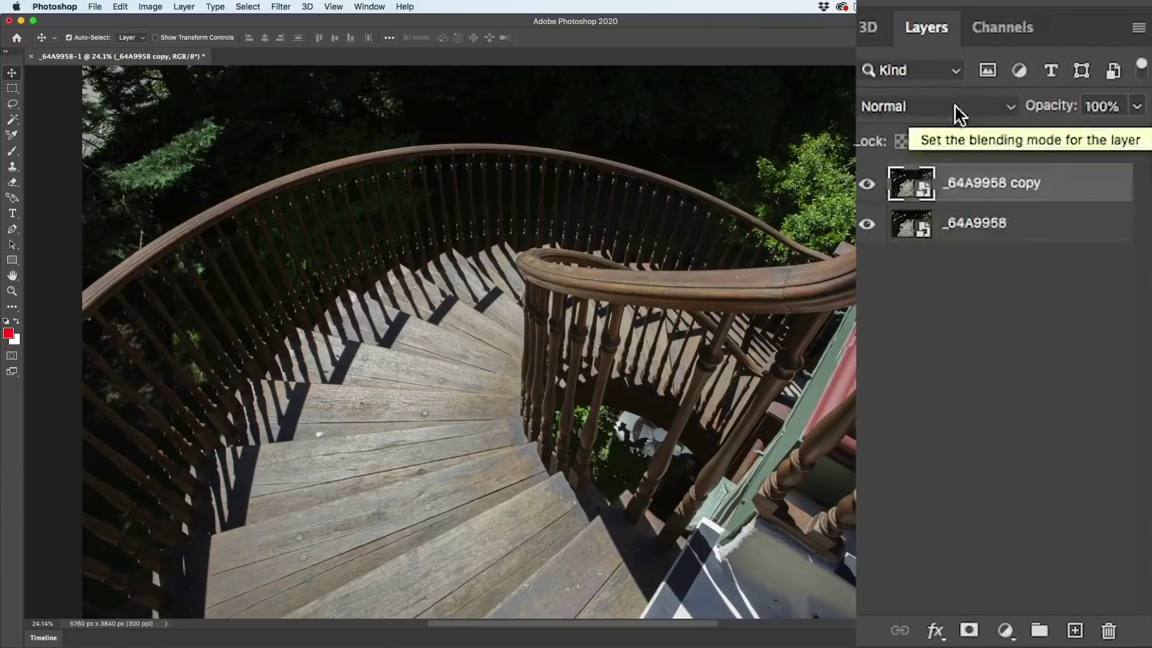
Step: Set the _64A9958 copy layer's blend mode to Overlay and compare it on and off
{"action": "left_click", "coordinate": [958, 114]}
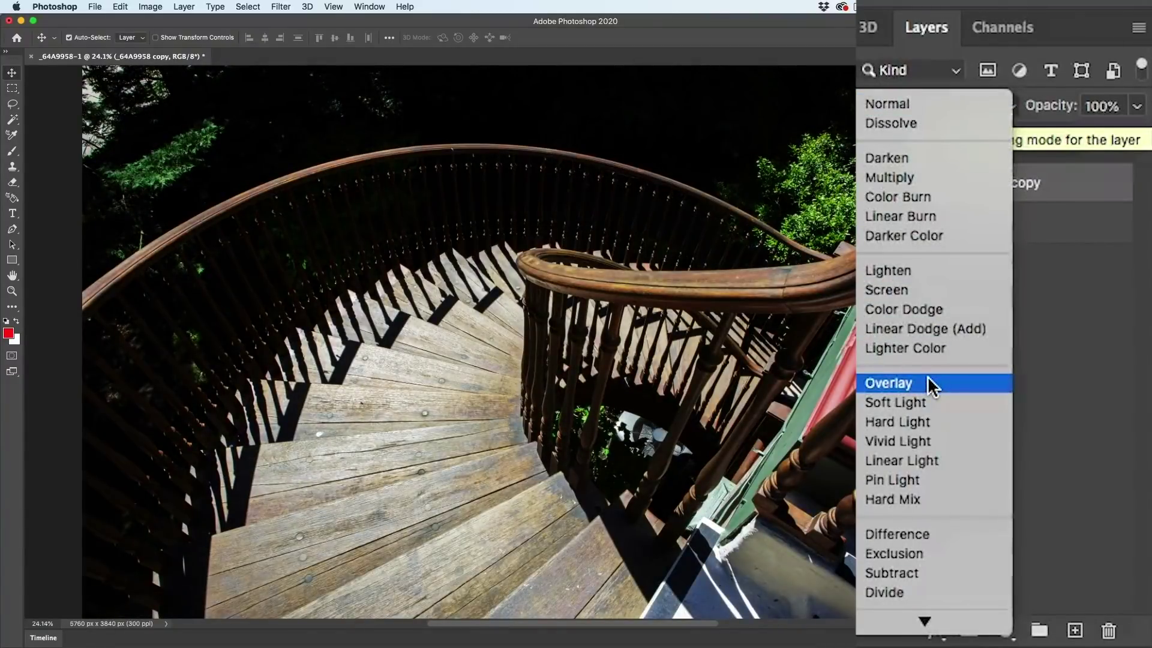
{"action": "left_click", "coordinate": [929, 382]}
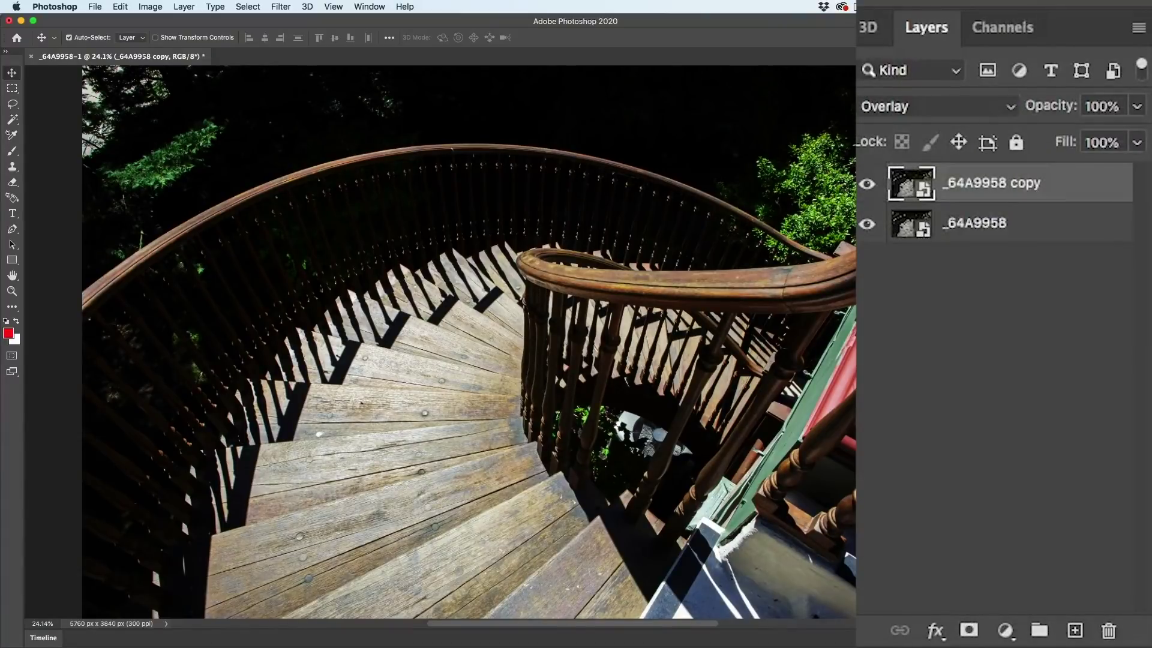
{"action": "left_click", "coordinate": [867, 186]}
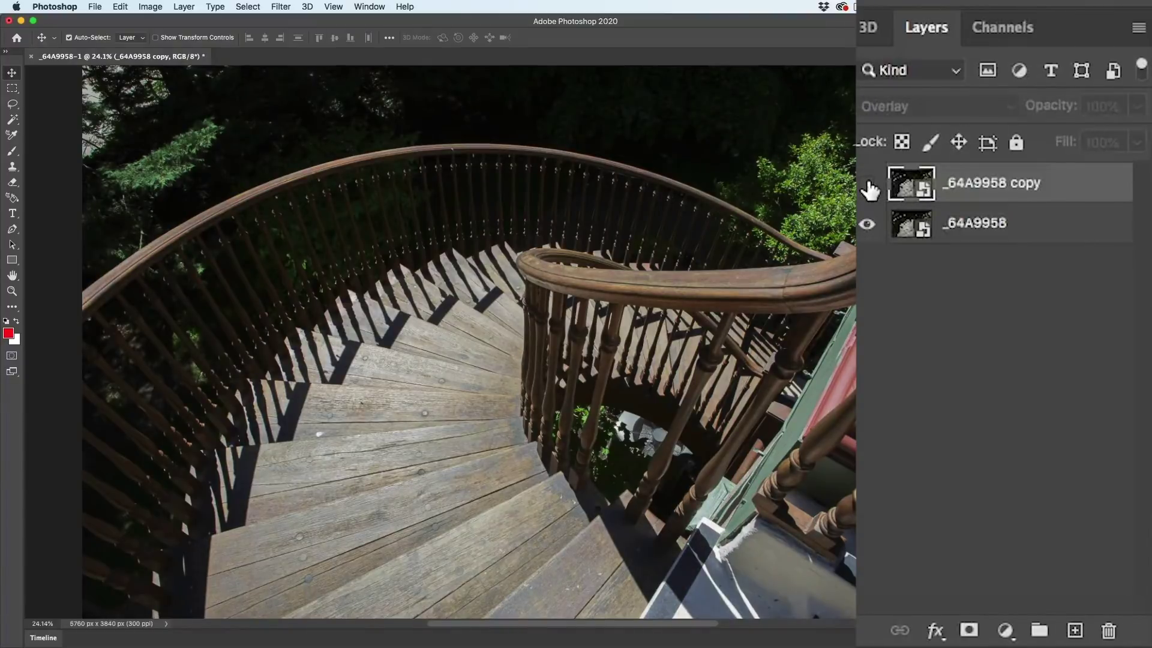
{"action": "left_click", "coordinate": [867, 187]}
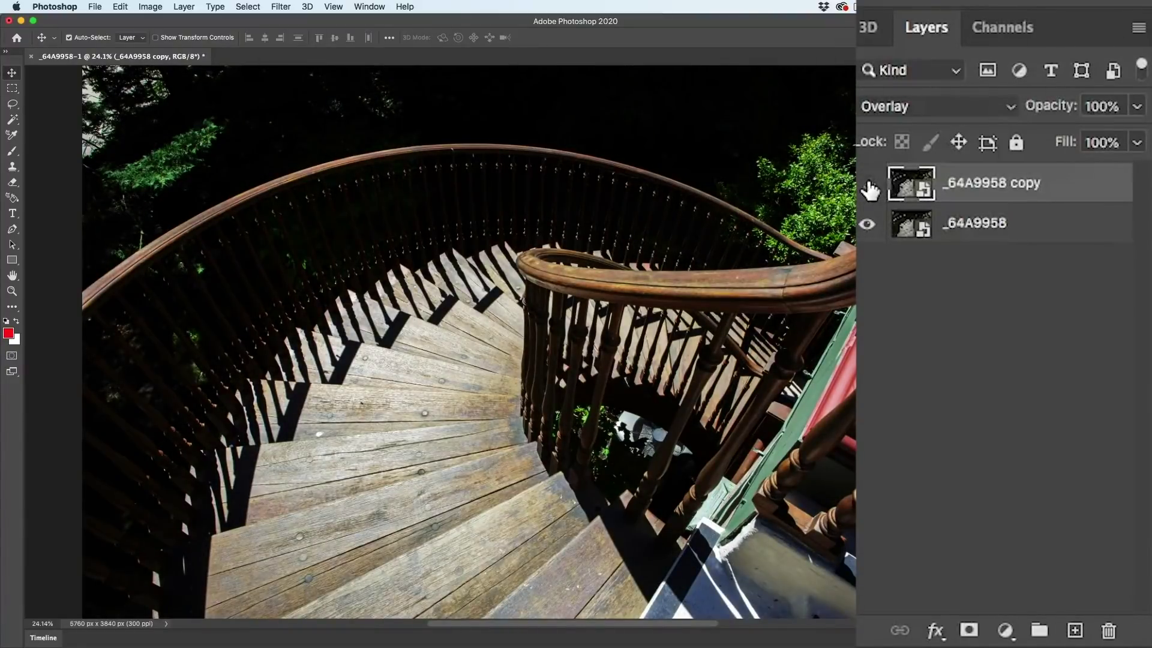
{"action": "left_click", "coordinate": [868, 187]}
{"action": "left_click", "coordinate": [868, 186]}
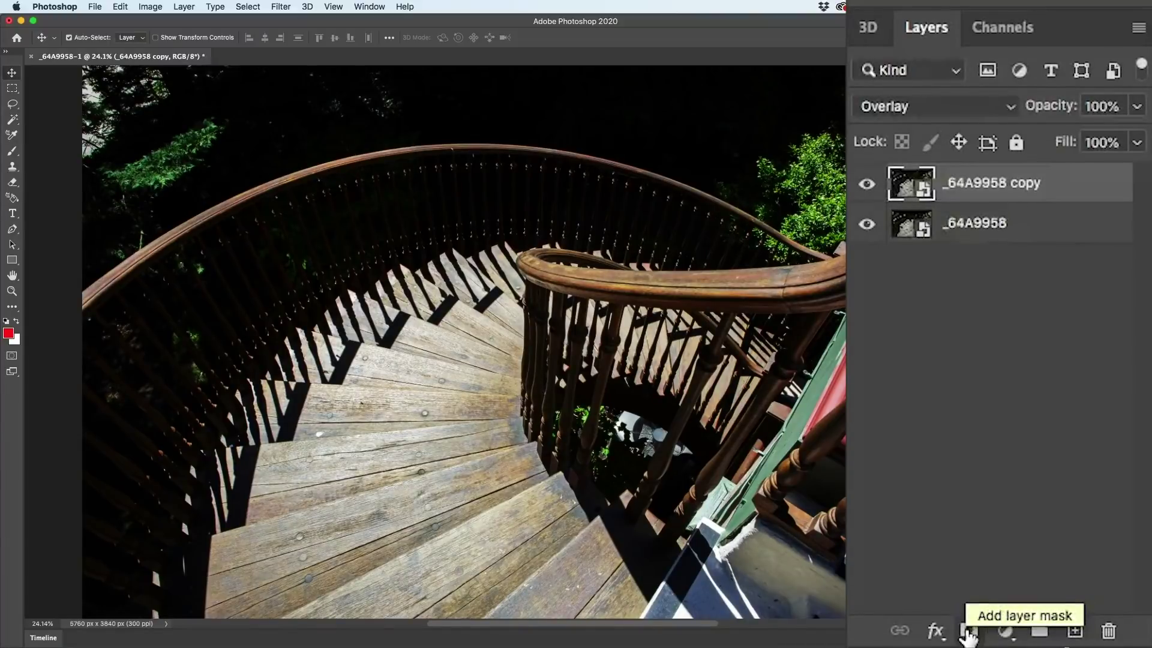
Step: Add a black mask to the copy layer, compare its visibility, and make white the foreground colour
{"action": "left_click", "coordinate": [968, 632], "text": "alt"}
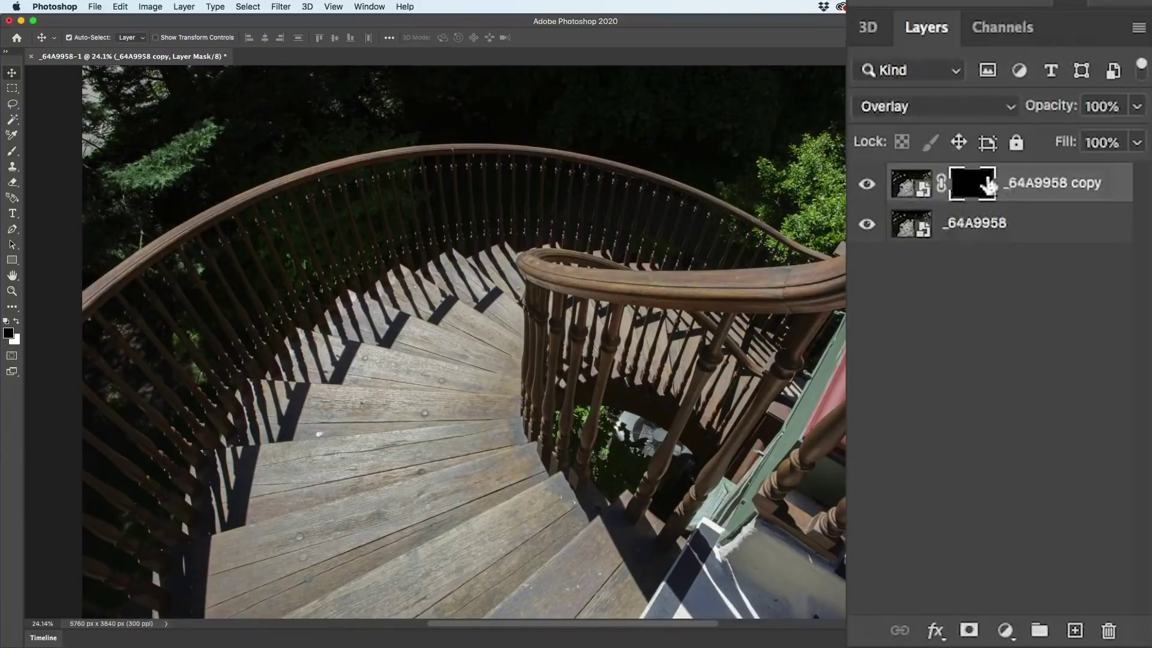
{"action": "left_click", "coordinate": [867, 184]}
{"action": "left_click", "coordinate": [866, 184]}
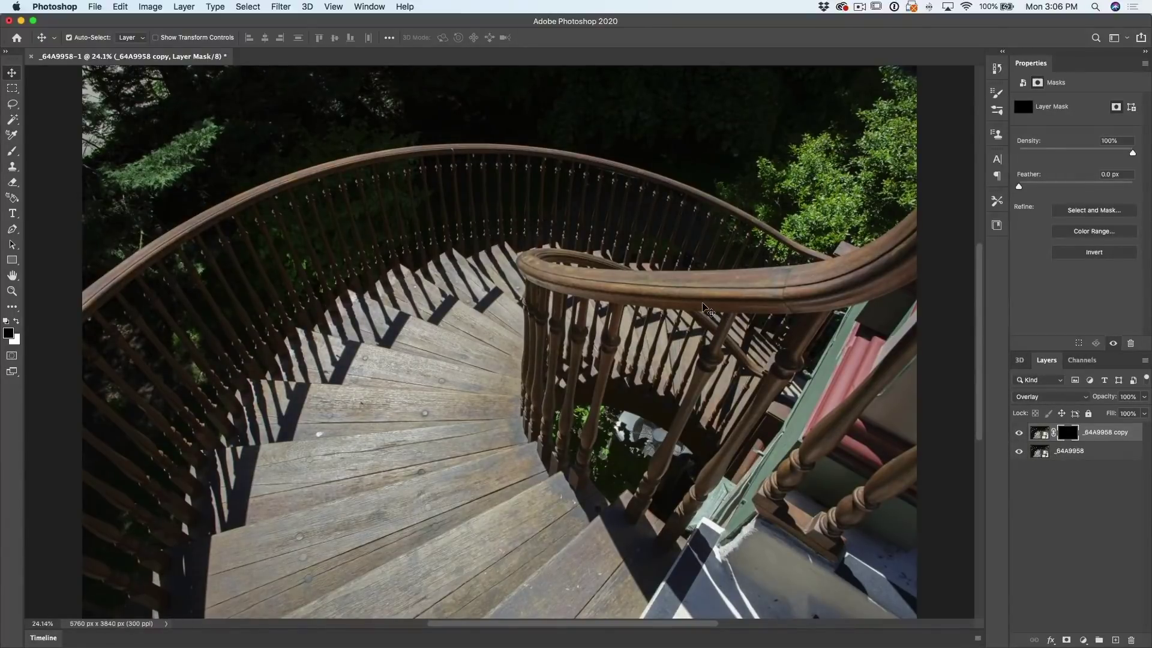
{"action": "left_click", "coordinate": [19, 325]}
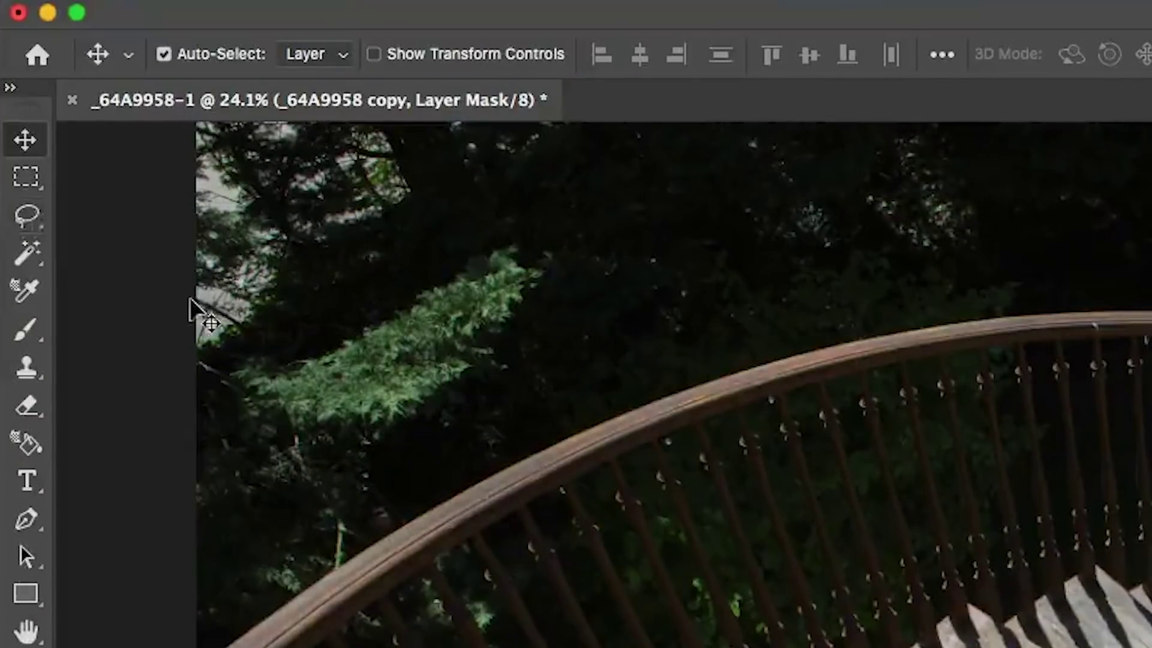
Step: Choose the standard Brush tool and set the 80 px round tip to 0% hardness
{"action": "key", "text": "b"}
{"action": "right_click", "coordinate": [32, 329]}
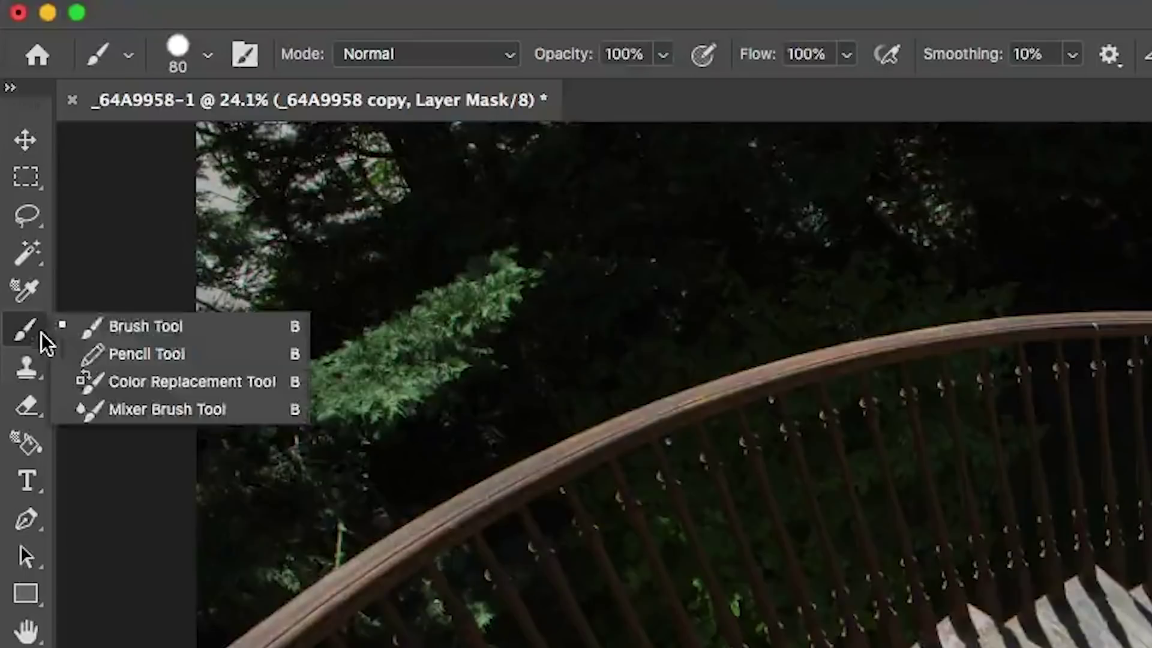
{"action": "left_click", "coordinate": [138, 327]}
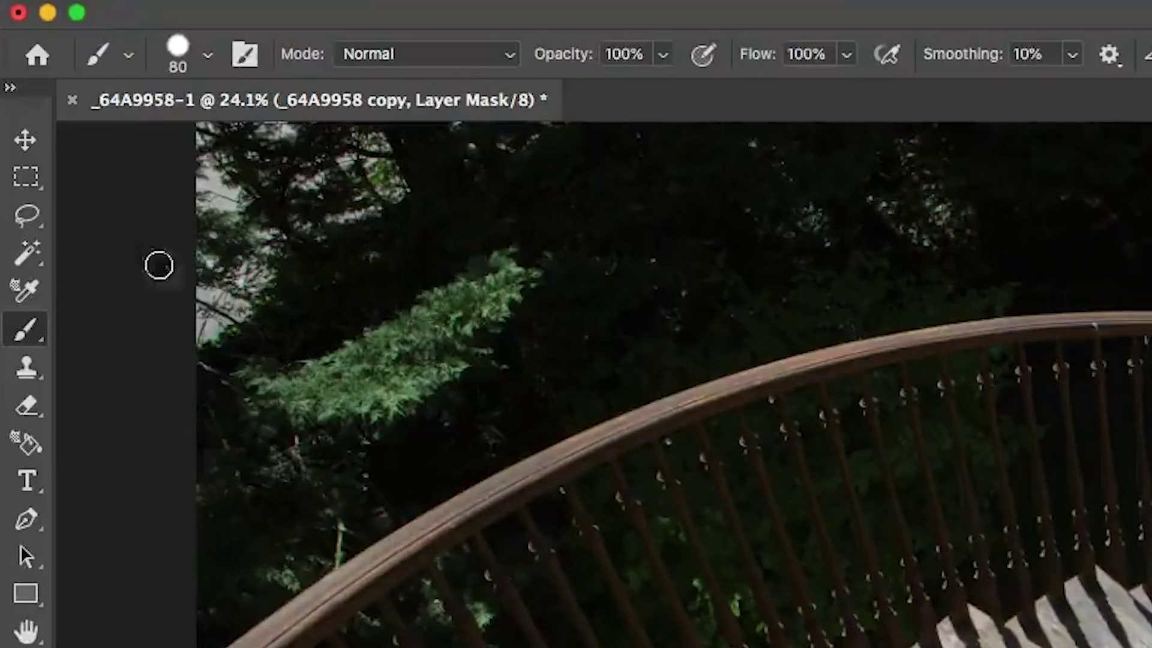
{"action": "left_click", "coordinate": [207, 55]}
{"action": "left_click_drag", "start_coordinate": [338, 227], "coordinate": [345, 216]}
{"action": "left_click", "coordinate": [199, 51]}
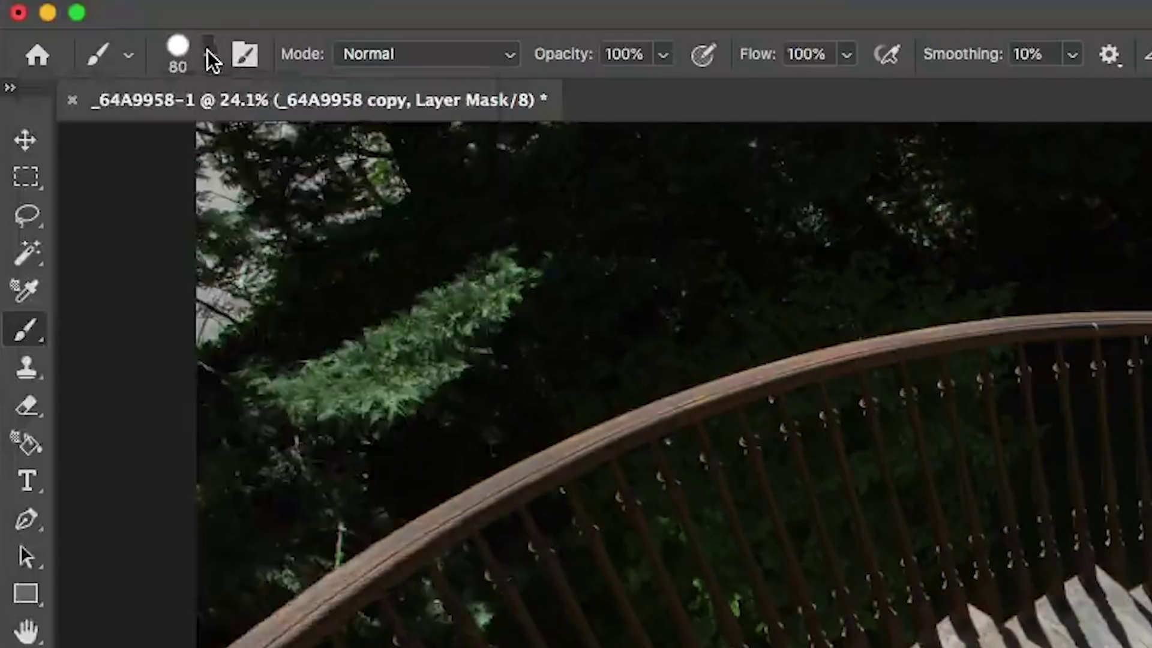
{"action": "left_click", "coordinate": [210, 51]}
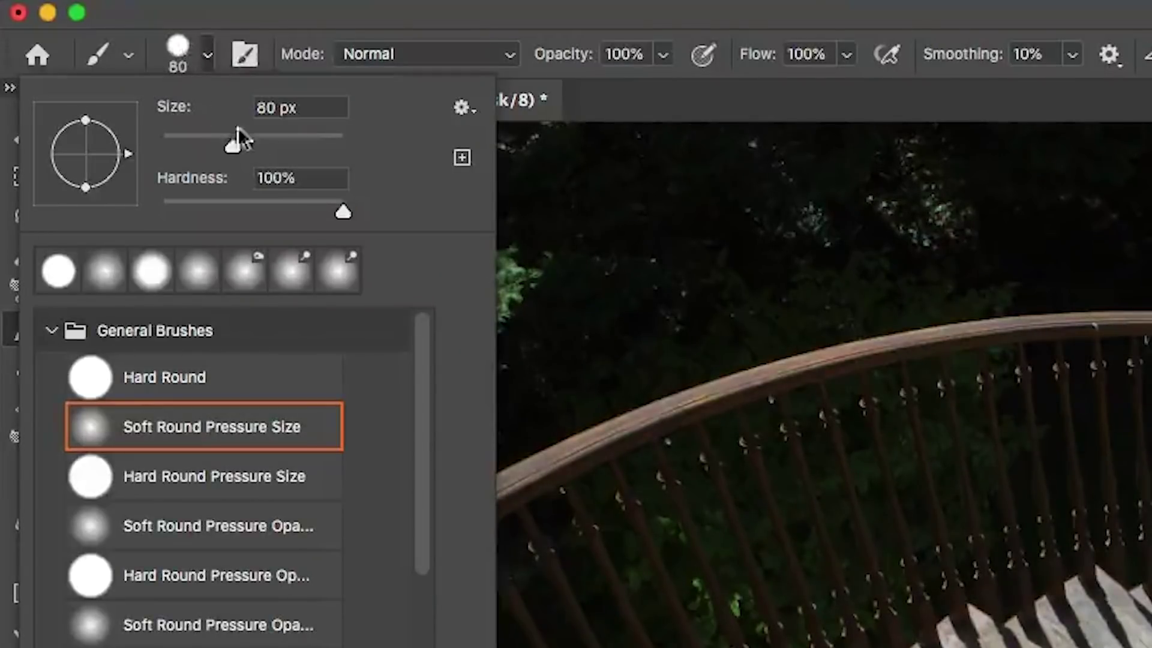
{"action": "left_click_drag", "start_coordinate": [343, 207], "coordinate": [157, 201]}
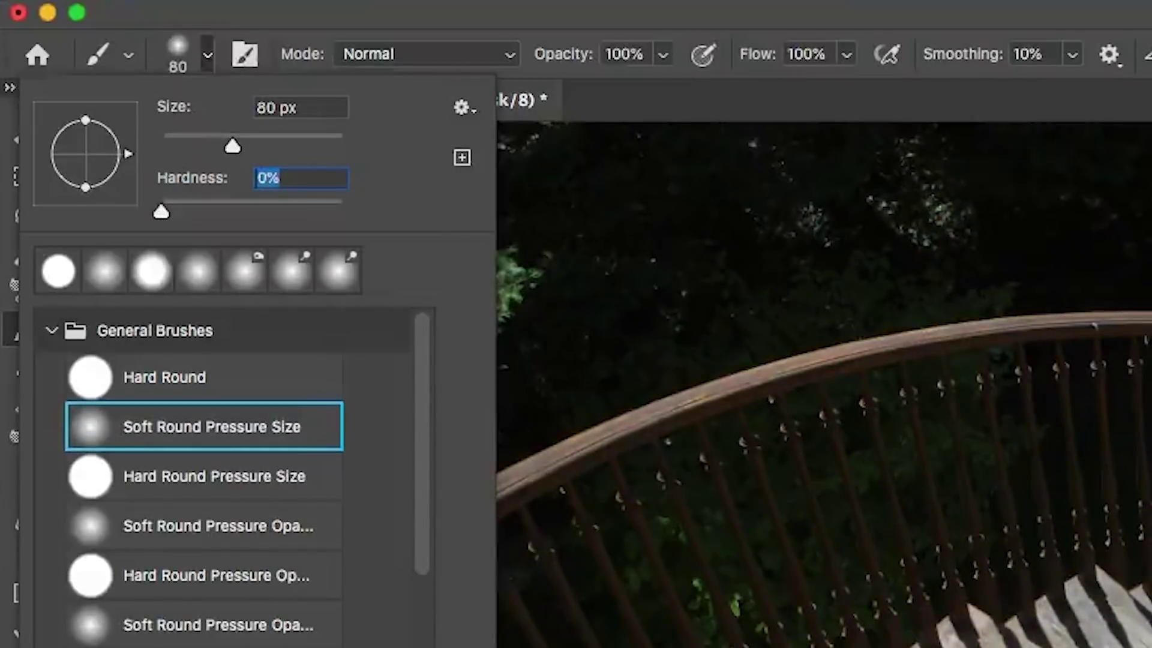
{"action": "left_click", "coordinate": [207, 57]}
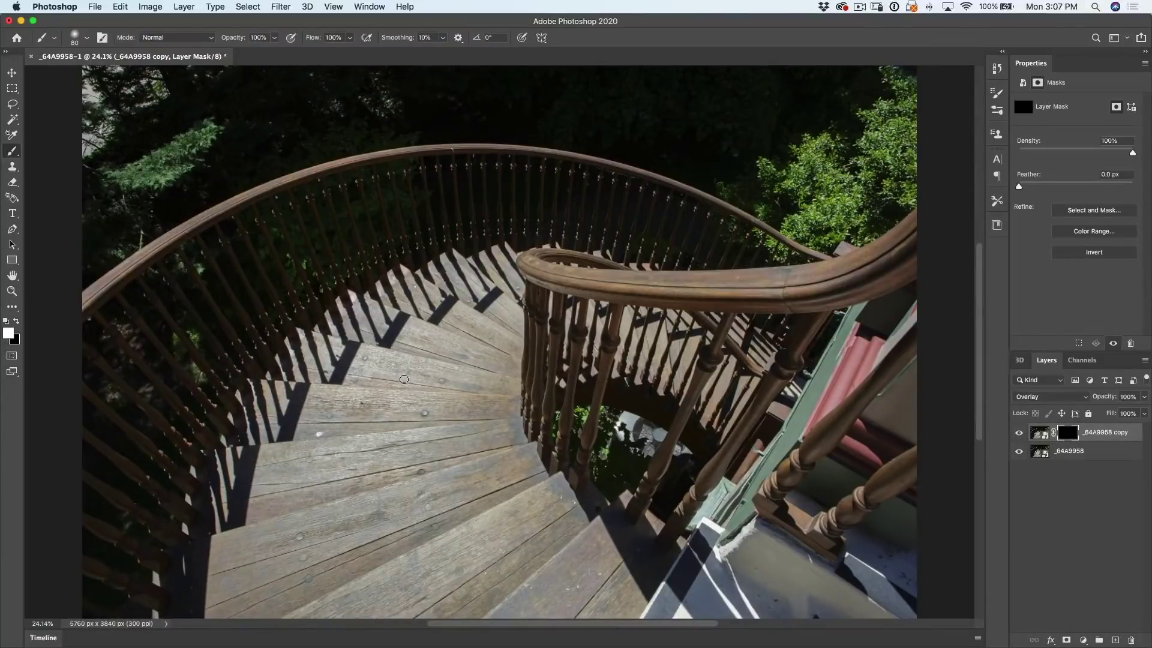
Step: Resize the soft brush to a 1400 px diameter
{"action": "mouse_move", "coordinate": [403, 380]}
{"action": "left_mouse_down"}
{"action": "mouse_move", "coordinate": [585, 409]}
{"action": "mouse_move", "coordinate": [415, 402]}
{"action": "mouse_move", "coordinate": [494, 404]}
{"action": "left_mouse_up"}
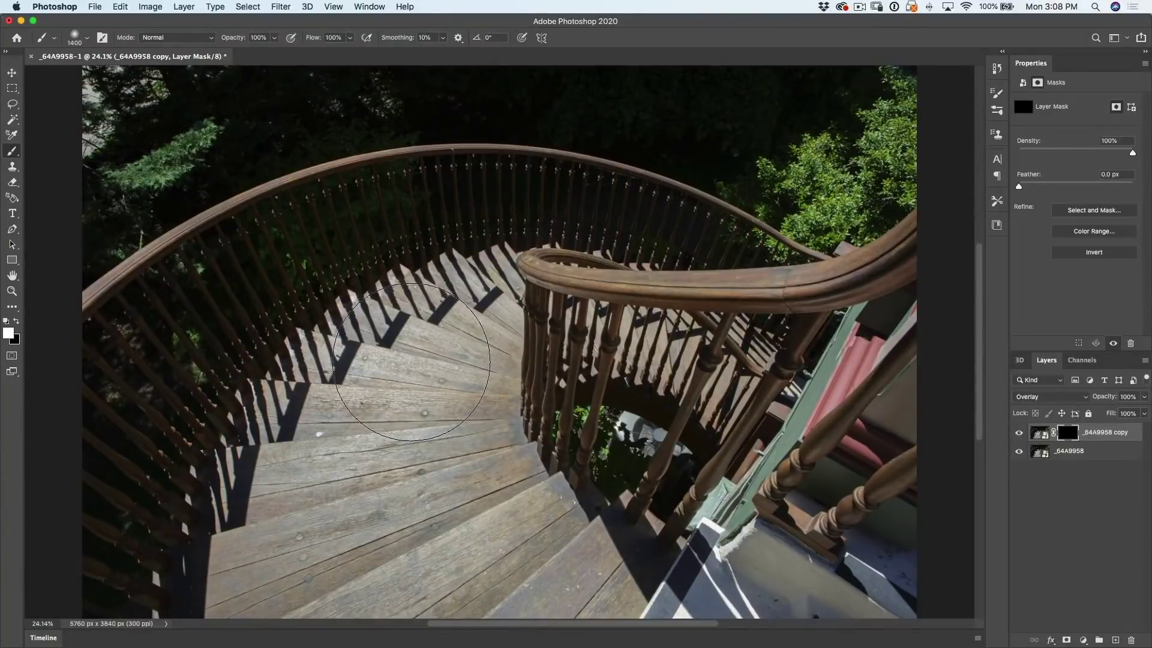
{"action": "key", "text": "bracketleft"}
{"action": "key", "text": "bracketleft"}
{"action": "key", "text": "bracketleft"}
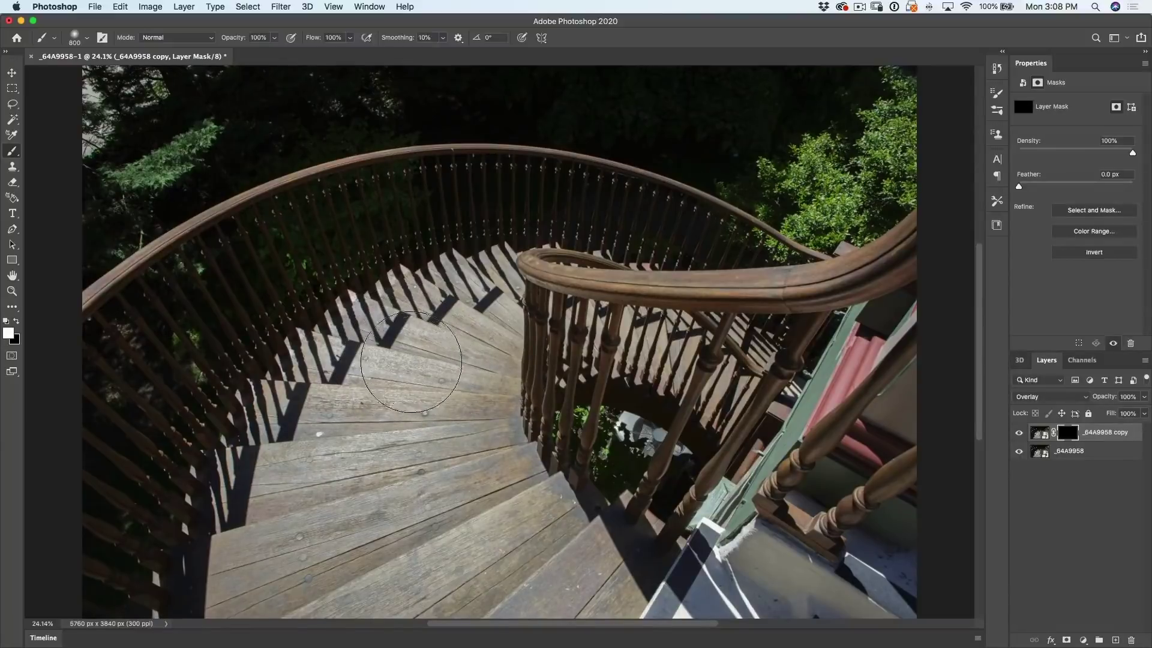
{"action": "key", "text": "bracketright"}
{"action": "key", "text": "bracketright"}
{"action": "key", "text": "bracketright"}
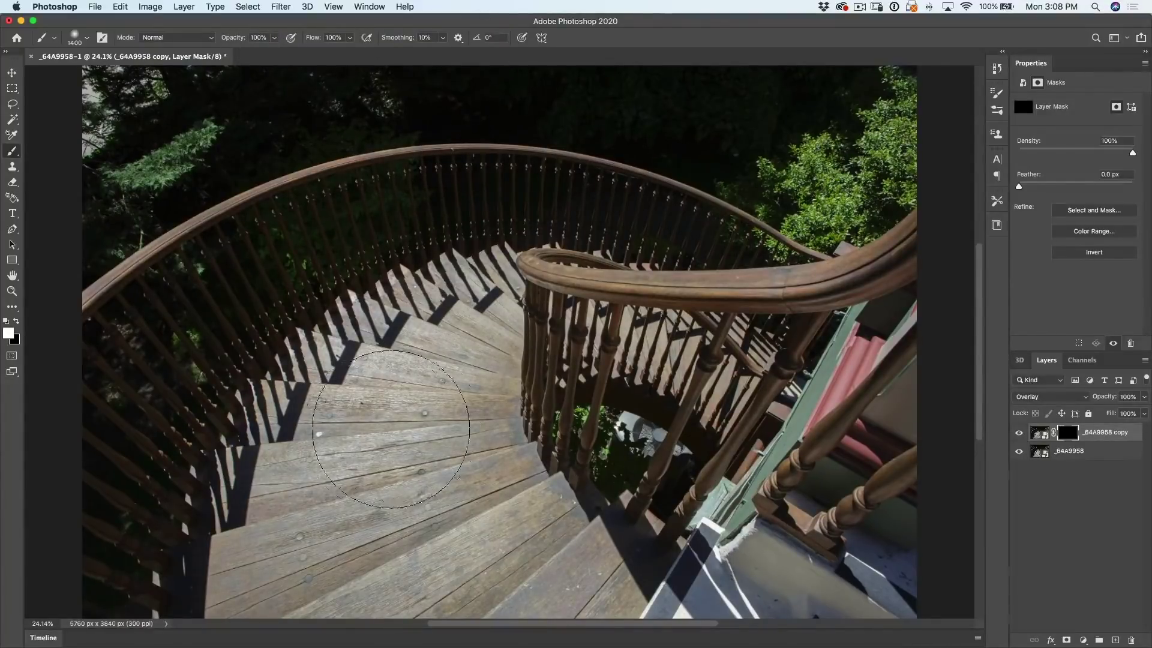
Step: Paint white into the mask over the lower, middle and upper stairs and the near handrail
{"action": "mouse_move", "coordinate": [353, 439]}
{"action": "left_mouse_down"}
{"action": "mouse_move", "coordinate": [420, 360]}
{"action": "mouse_move", "coordinate": [318, 414]}
{"action": "mouse_move", "coordinate": [318, 516]}
{"action": "mouse_move", "coordinate": [490, 533]}
{"action": "mouse_move", "coordinate": [576, 564]}
{"action": "mouse_move", "coordinate": [696, 576]}
{"action": "mouse_move", "coordinate": [804, 540]}
{"action": "mouse_move", "coordinate": [852, 540]}
{"action": "left_mouse_up"}
{"action": "mouse_move", "coordinate": [561, 564]}
{"action": "left_mouse_down"}
{"action": "mouse_move", "coordinate": [385, 430]}
{"action": "mouse_move", "coordinate": [453, 339]}
{"action": "mouse_move", "coordinate": [608, 290]}
{"action": "mouse_move", "coordinate": [529, 310]}
{"action": "mouse_move", "coordinate": [725, 283]}
{"action": "mouse_move", "coordinate": [861, 295]}
{"action": "mouse_move", "coordinate": [945, 267]}
{"action": "left_mouse_up"}
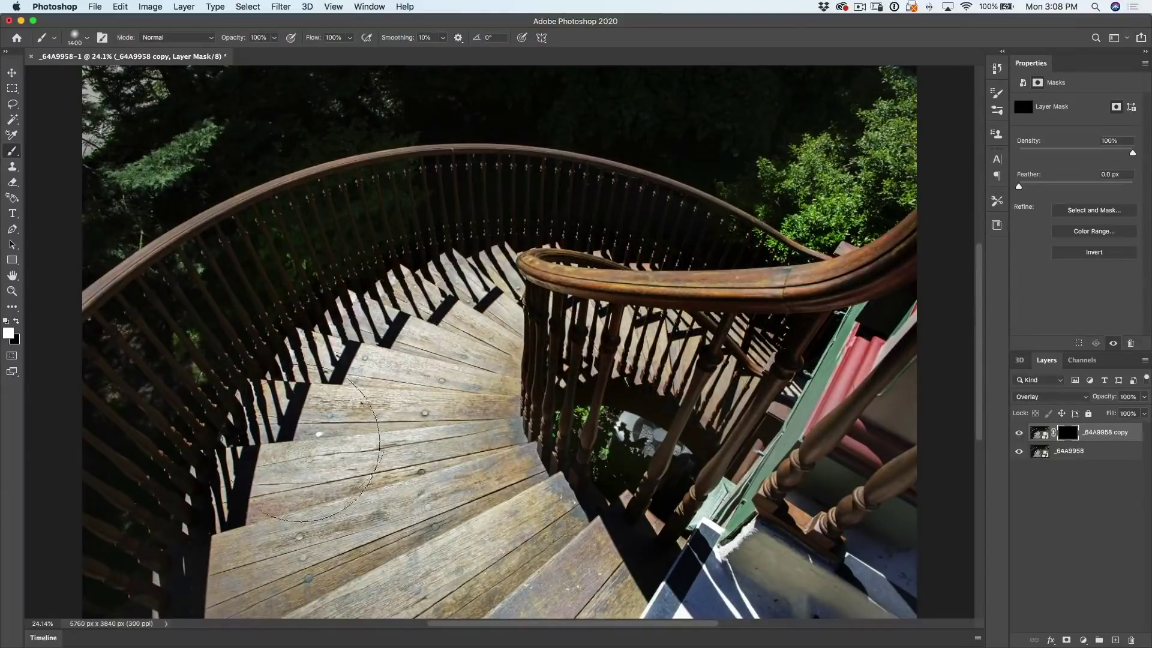
{"action": "mouse_move", "coordinate": [301, 566]}
{"action": "left_mouse_down"}
{"action": "mouse_move", "coordinate": [453, 561]}
{"action": "mouse_move", "coordinate": [585, 567]}
{"action": "mouse_move", "coordinate": [640, 591]}
{"action": "mouse_move", "coordinate": [434, 583]}
{"action": "mouse_move", "coordinate": [306, 599]}
{"action": "mouse_move", "coordinate": [277, 543]}
{"action": "mouse_move", "coordinate": [422, 353]}
{"action": "mouse_move", "coordinate": [503, 312]}
{"action": "left_mouse_up"}
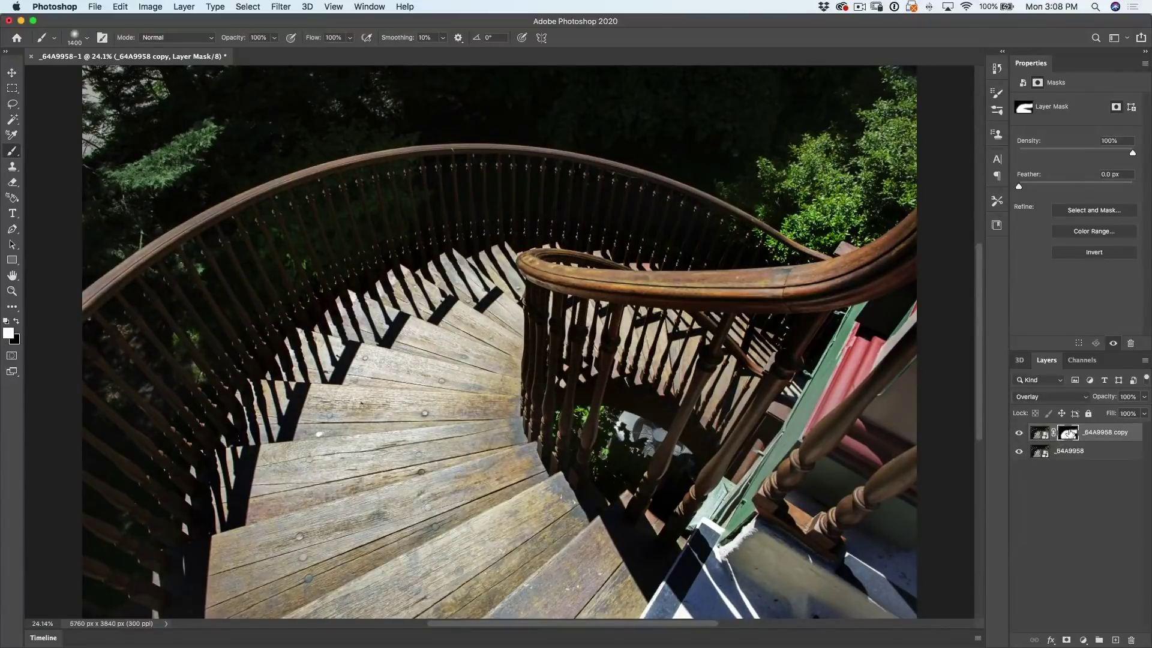
{"action": "left_click", "coordinate": [1072, 433], "text": "alt"}
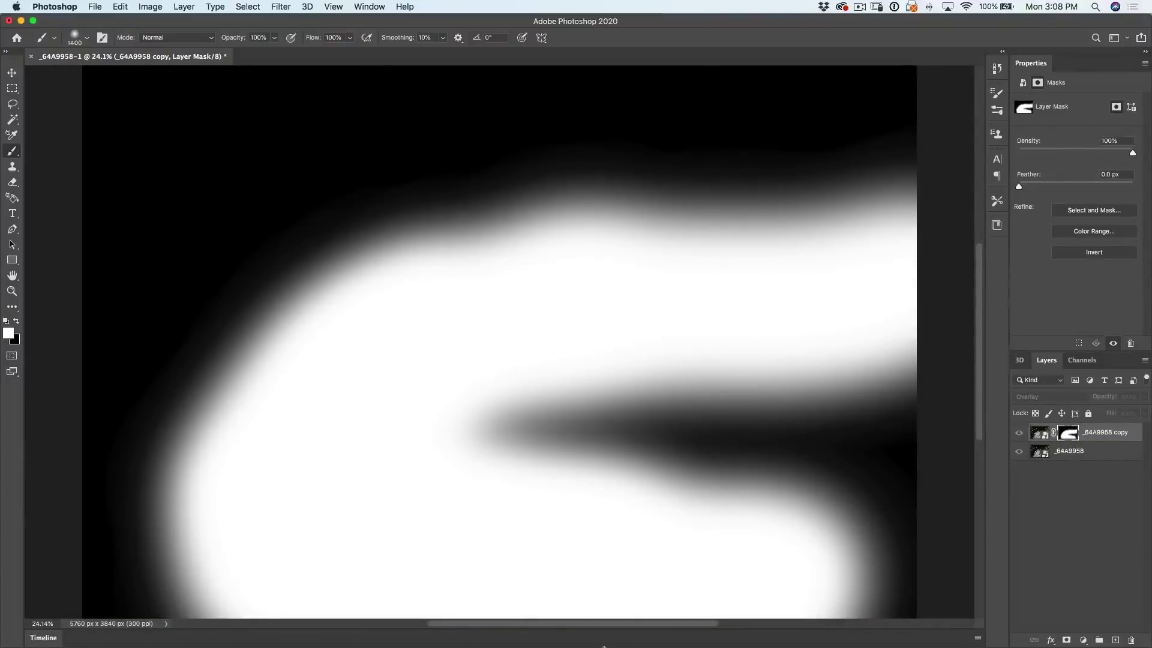
{"action": "left_click", "coordinate": [1072, 434], "text": "alt"}
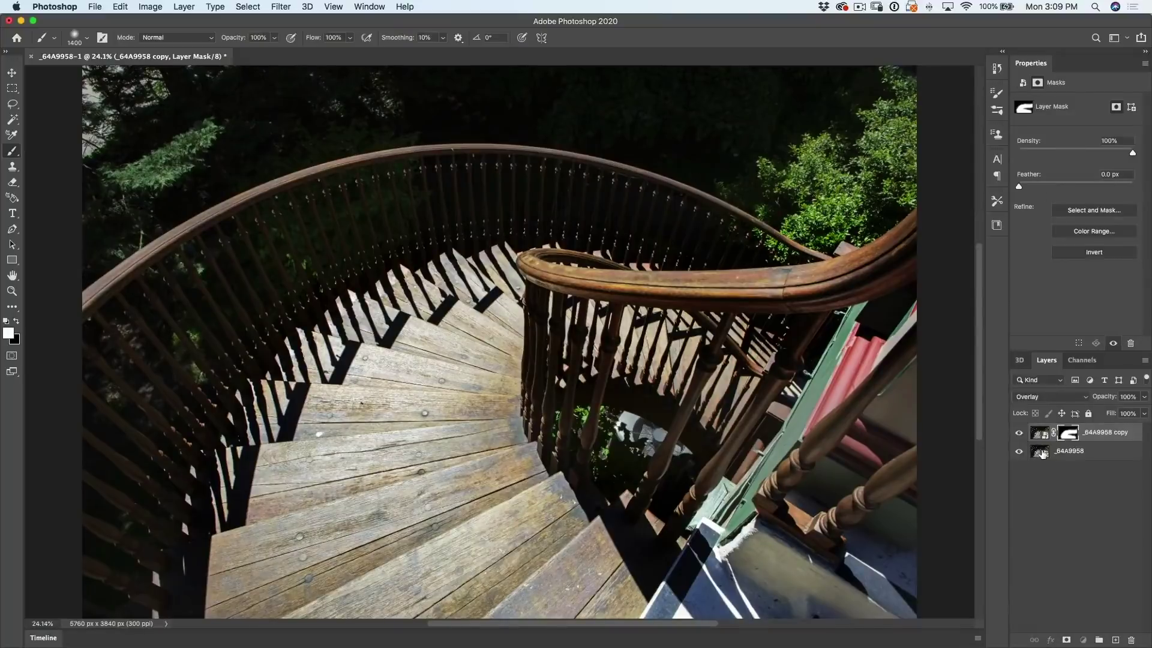
{"action": "double_click", "coordinate": [1042, 453]}
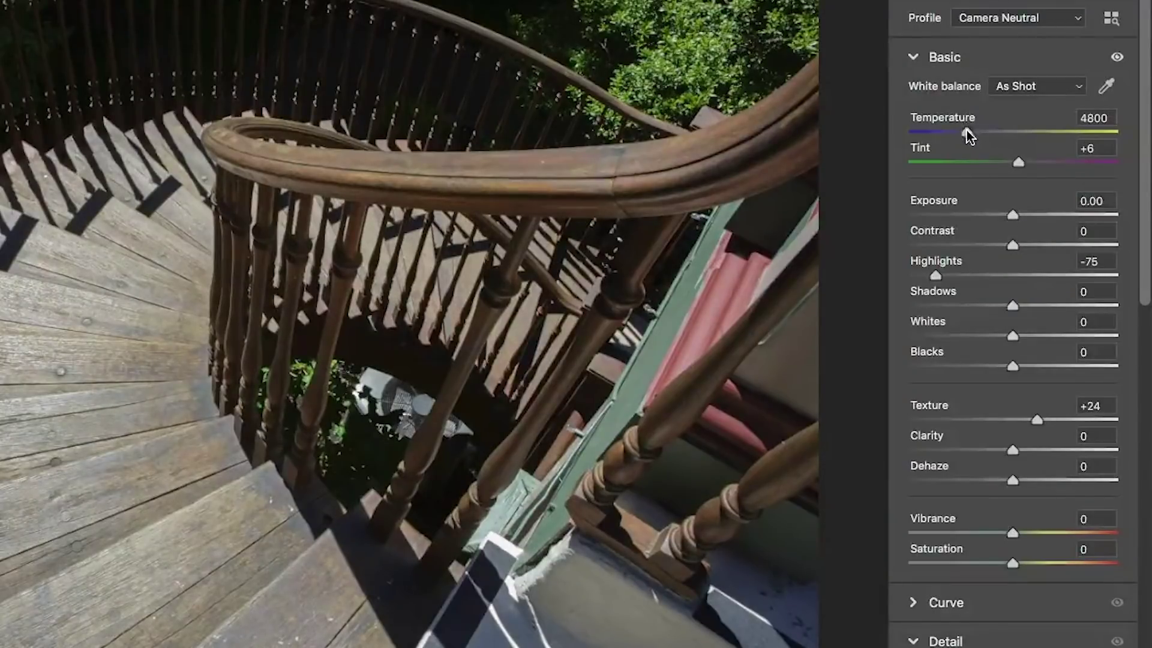
Step: Set Temperature 6050, Contrast +20, Blacks -14 and Vibrance +12 in Camera Raw, then apply
{"action": "left_click_drag", "start_coordinate": [966, 130], "coordinate": [992, 134]}
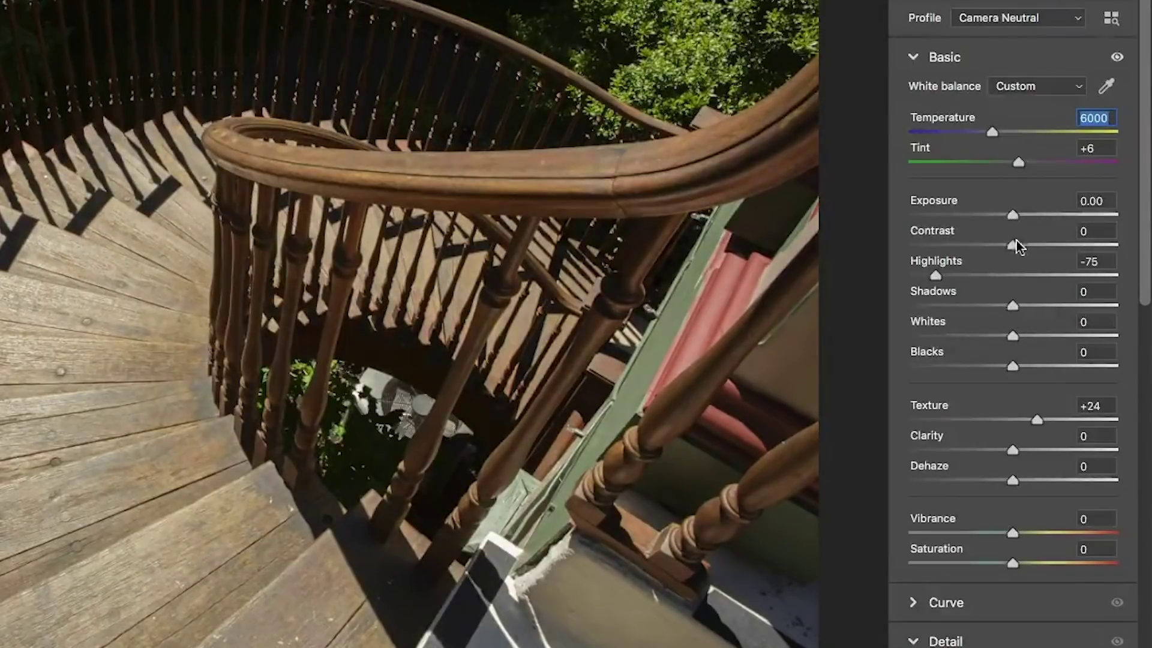
{"action": "left_click_drag", "start_coordinate": [1013, 241], "coordinate": [1033, 242]}
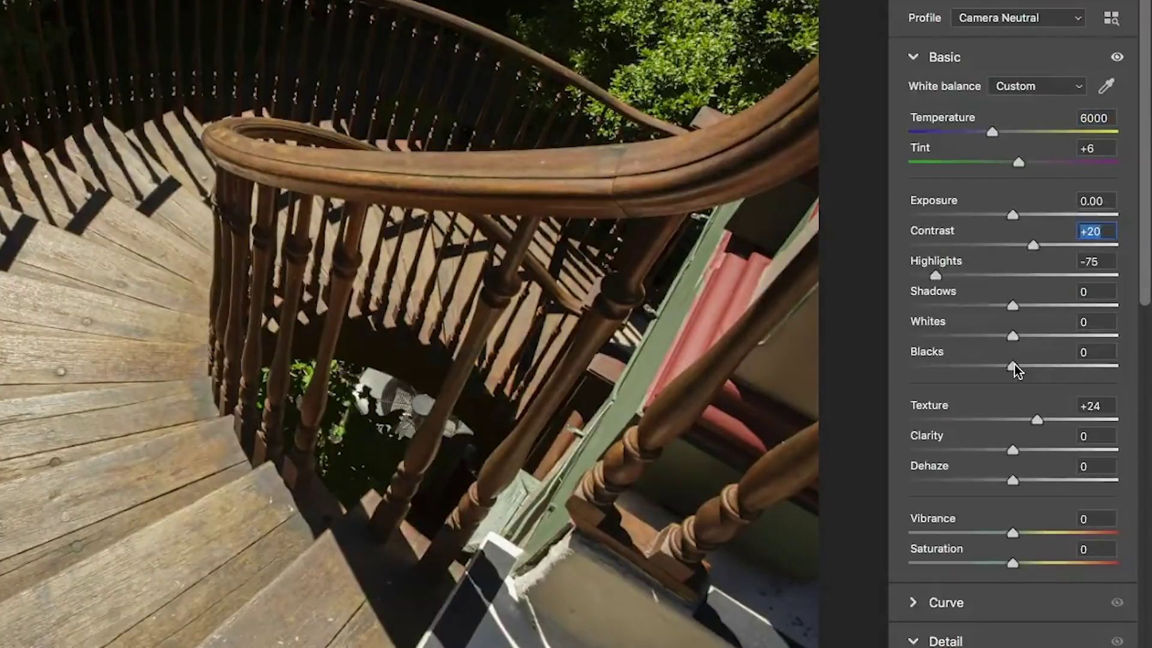
{"action": "left_click_drag", "start_coordinate": [1013, 366], "coordinate": [999, 367]}
{"action": "left_click_drag", "start_coordinate": [1009, 532], "coordinate": [1024, 537]}
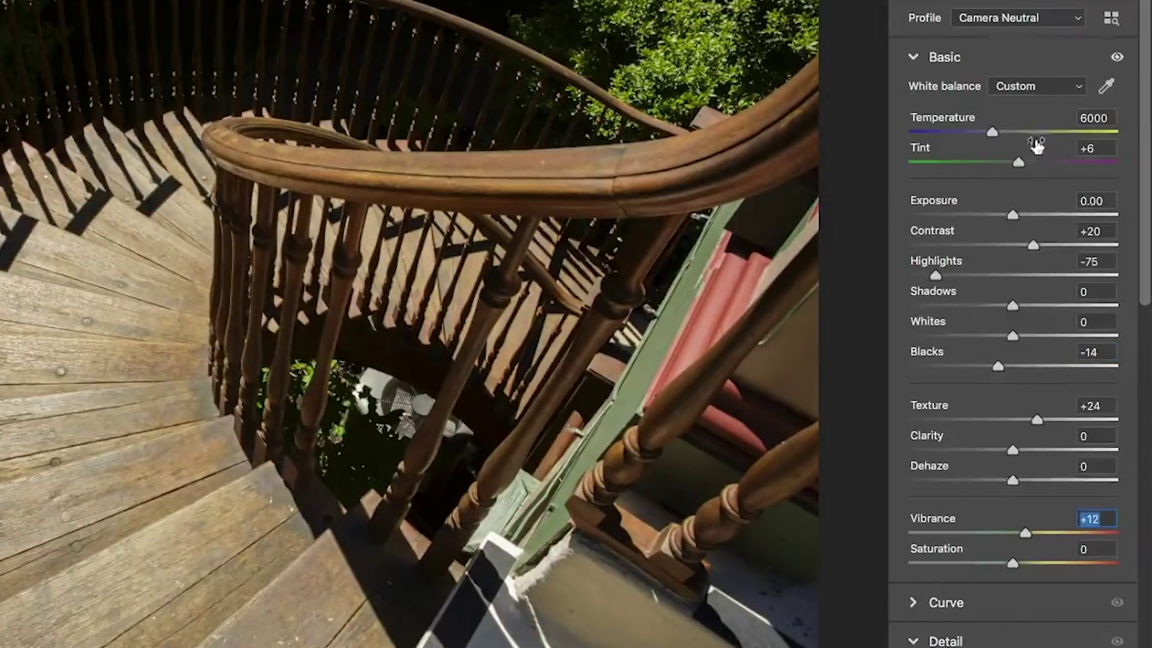
{"action": "left_click_drag", "start_coordinate": [991, 131], "coordinate": [1003, 132]}
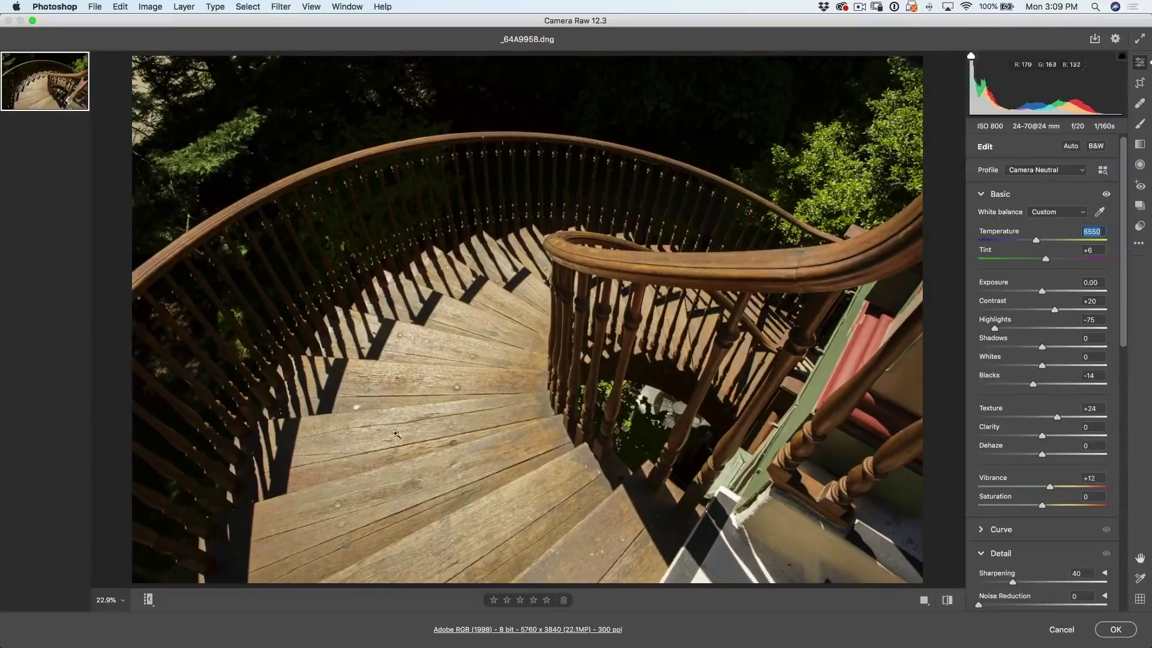
{"action": "left_click", "coordinate": [1116, 629]}
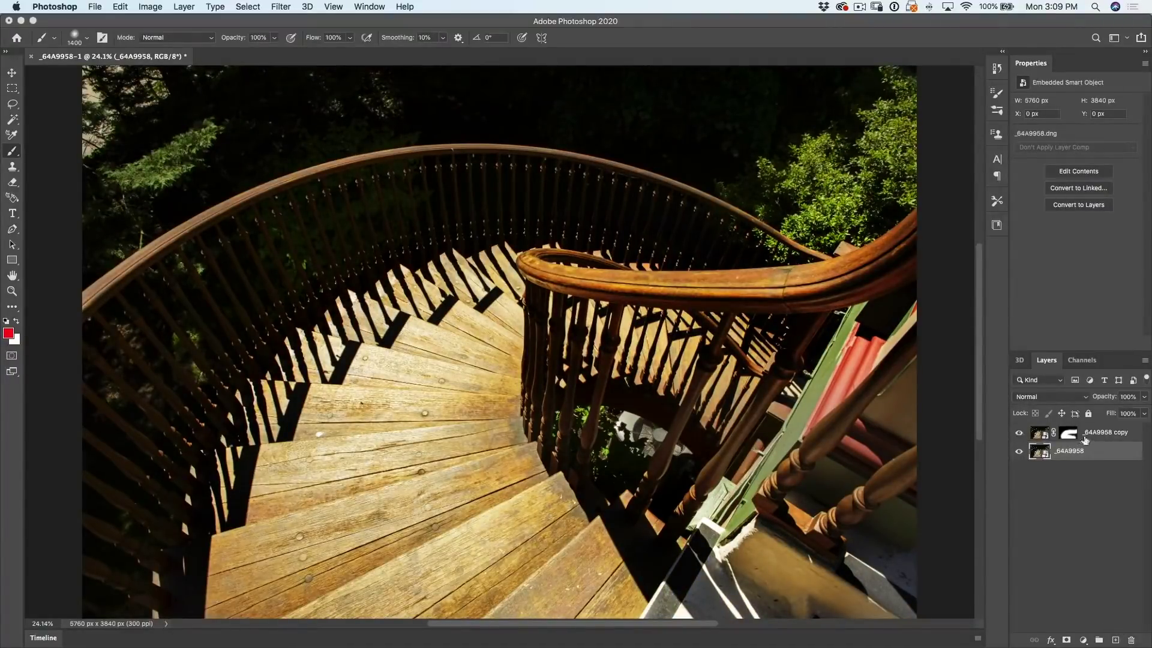
Step: Compare the copy and original layers by toggling them, then lower the Overlay copy's opacity
{"action": "left_click", "coordinate": [1019, 432]}
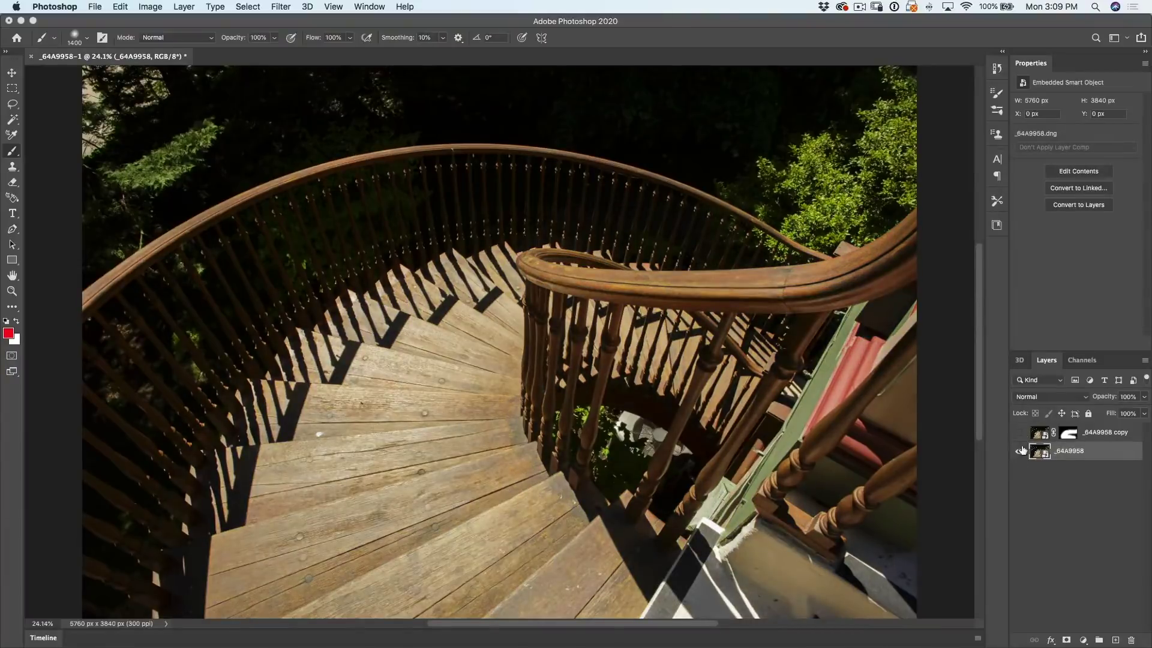
{"action": "left_click", "coordinate": [1019, 432]}
{"action": "left_click", "coordinate": [1019, 451]}
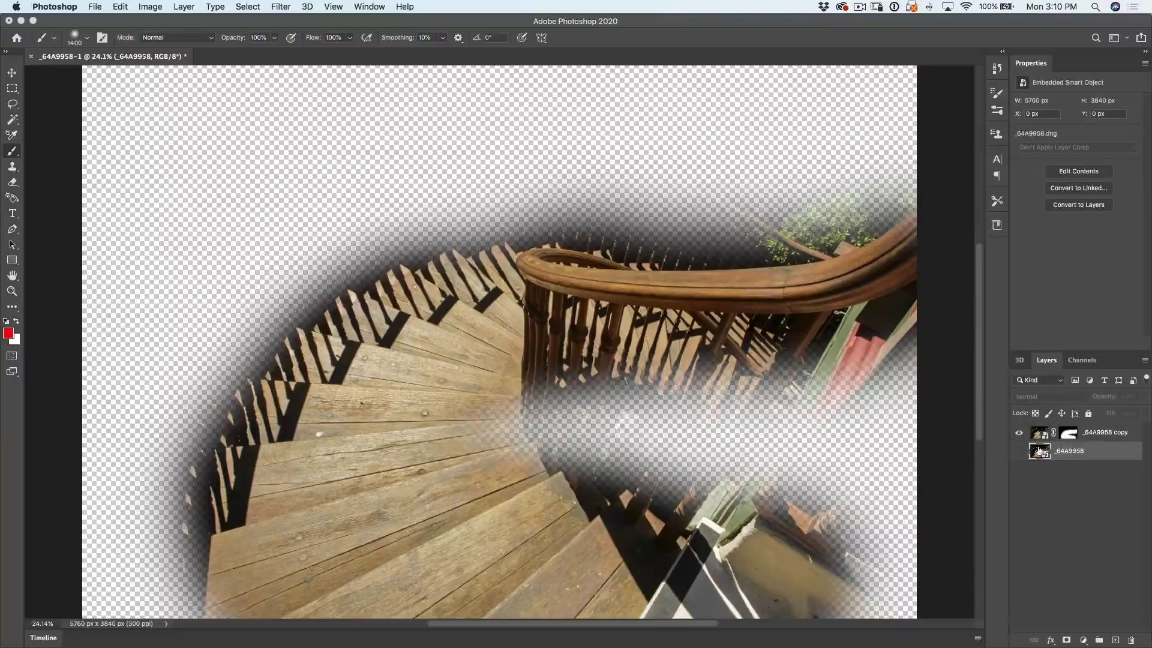
{"action": "left_click", "coordinate": [1019, 451]}
{"action": "left_click", "coordinate": [1037, 434]}
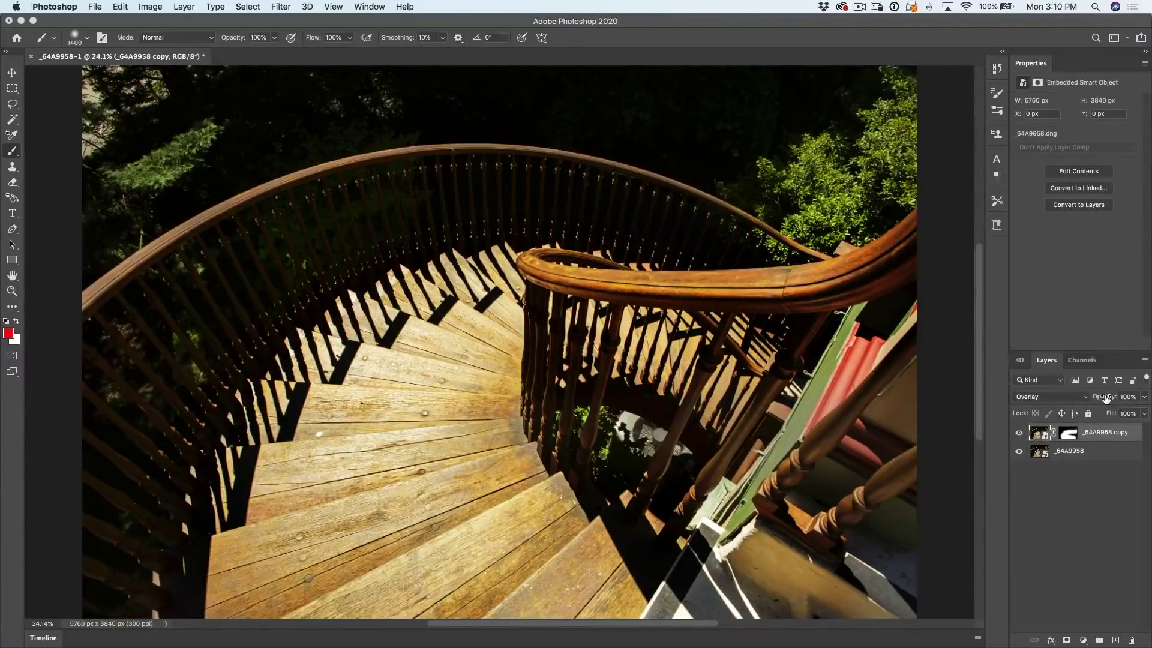
{"action": "left_click_drag", "start_coordinate": [1106, 399], "coordinate": [1086, 400]}
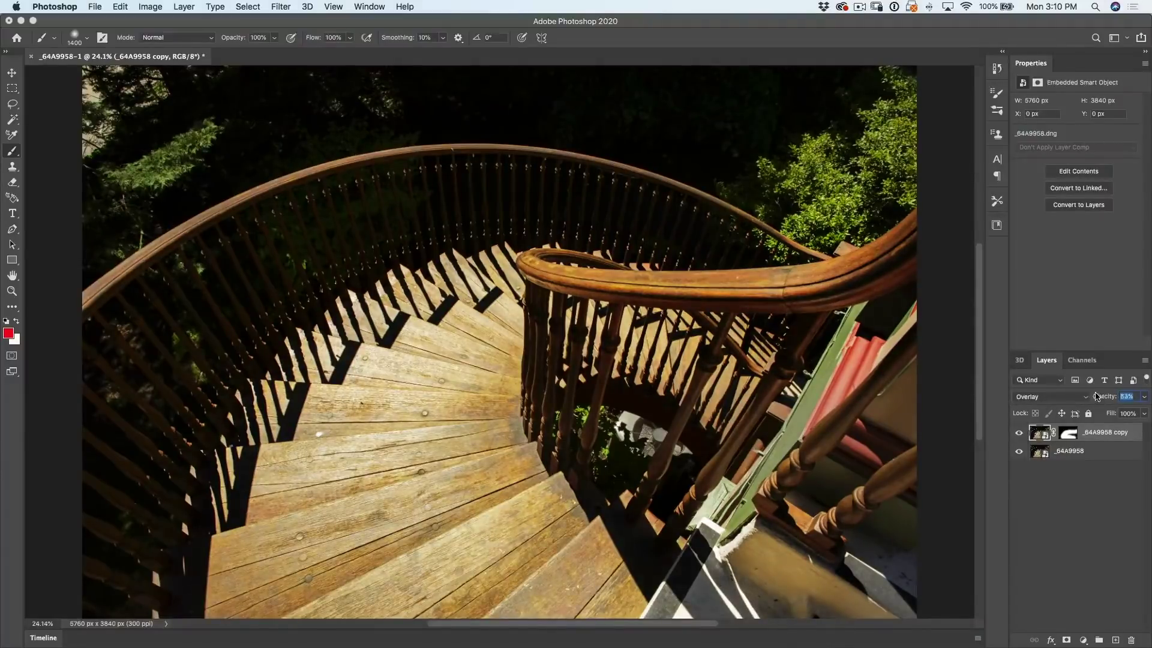
Step: Confirm the Overlay copy layer's opacity at 83%
{"action": "left_click", "coordinate": [1113, 399]}
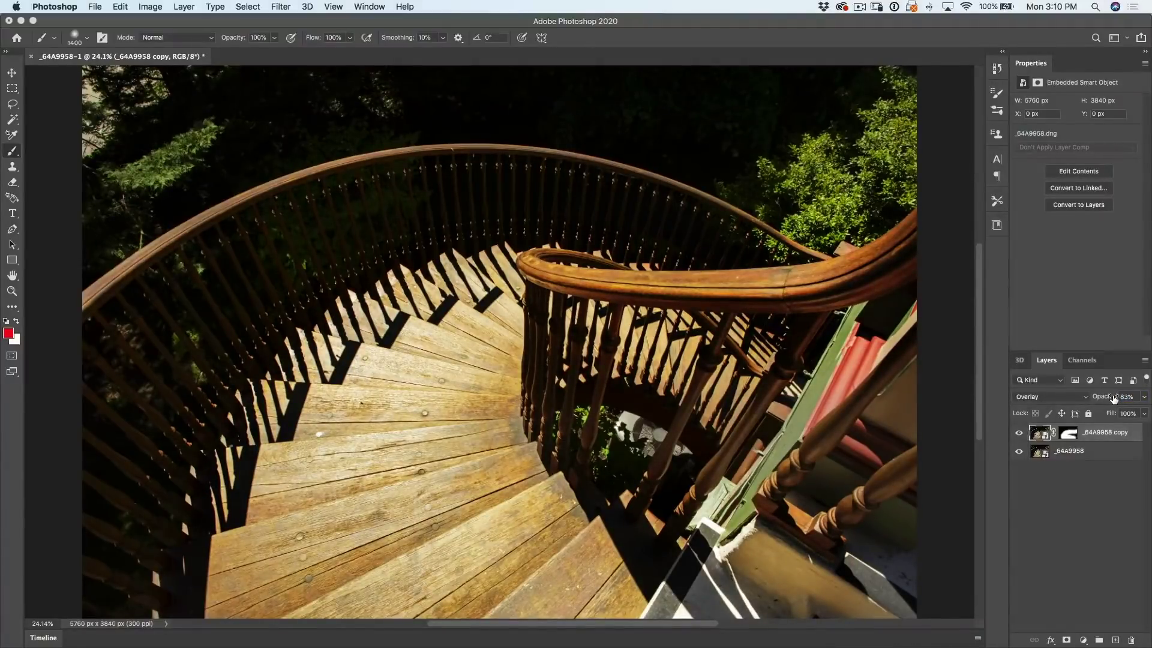